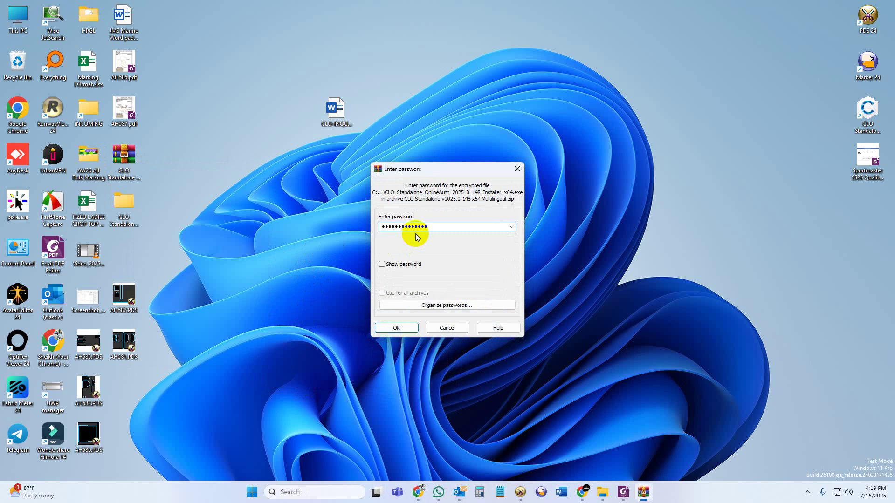
Step: Confirm the archive password to extract the CLO Standalone v2025.0.148 archive and open the extracted folder on the desktop
{"action": "left_click", "coordinate": [408, 329]}
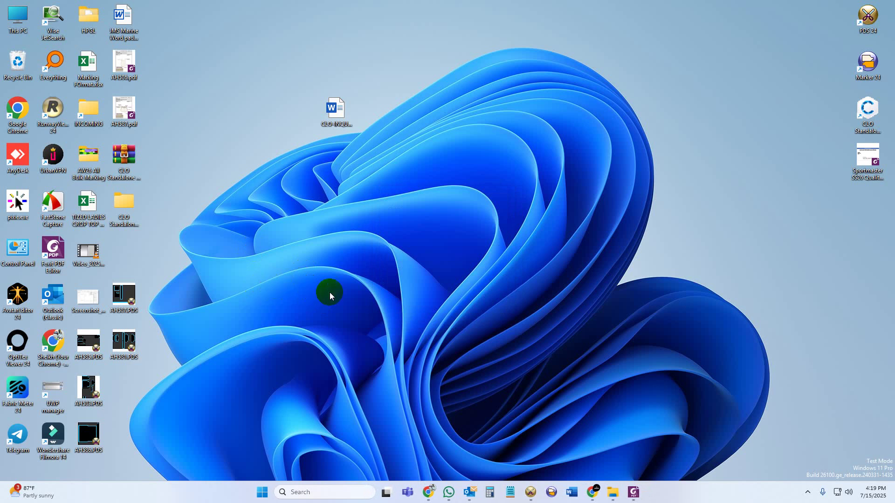
{"action": "right_click", "coordinate": [219, 201]}
{"action": "left_click", "coordinate": [232, 254]}
{"action": "left_click", "coordinate": [127, 205]}
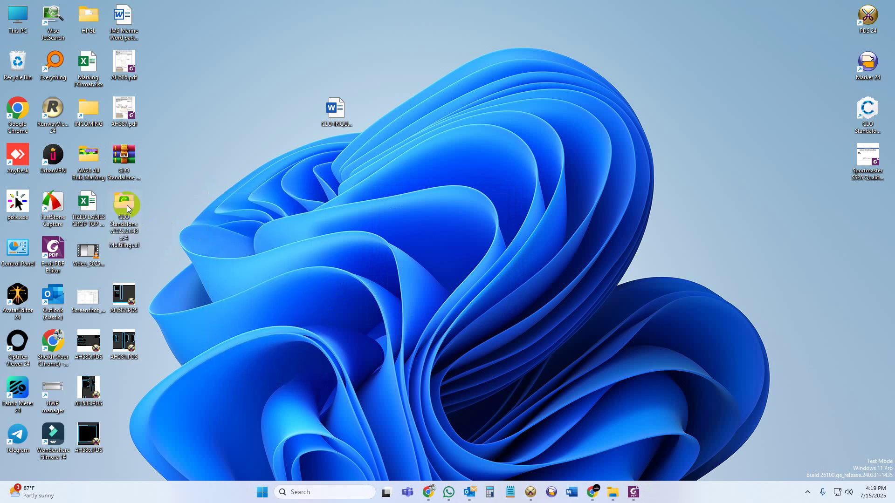
{"action": "double_click", "coordinate": [126, 205]}
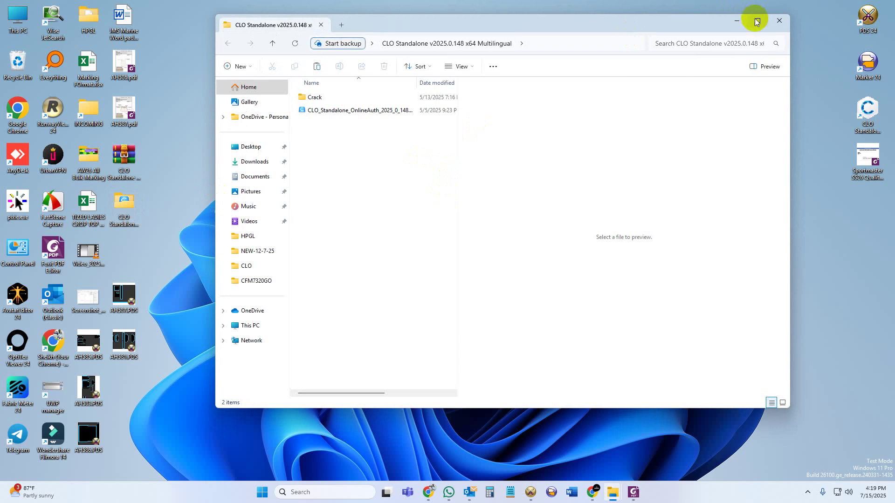
Step: Run the CLO_Standalone_OnlineAuth installer from the extracted folder as administrator
{"action": "mouse_move", "coordinate": [755, 22]}
{"action": "left_click", "coordinate": [336, 110]}
{"action": "right_click", "coordinate": [338, 110]}
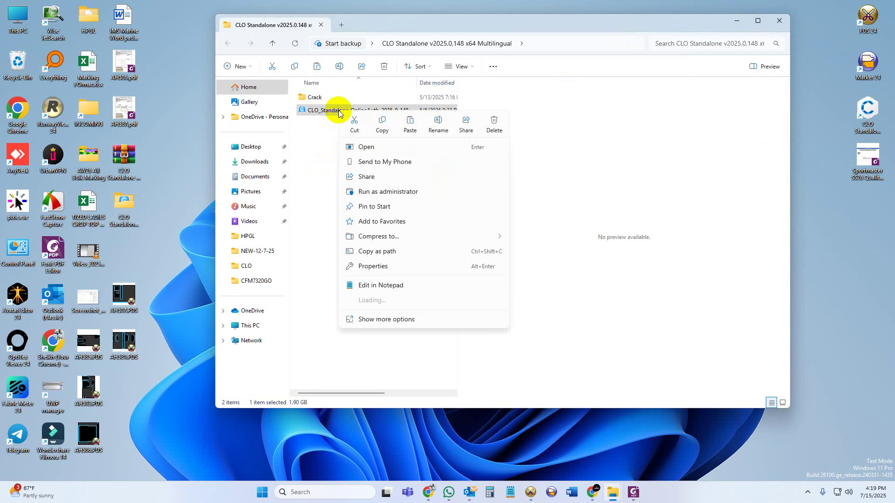
{"action": "left_click", "coordinate": [367, 193]}
Step: Proceed through the setup and accept both the General Terms of Use and the Privacy Policy
{"action": "left_click", "coordinate": [497, 319]}
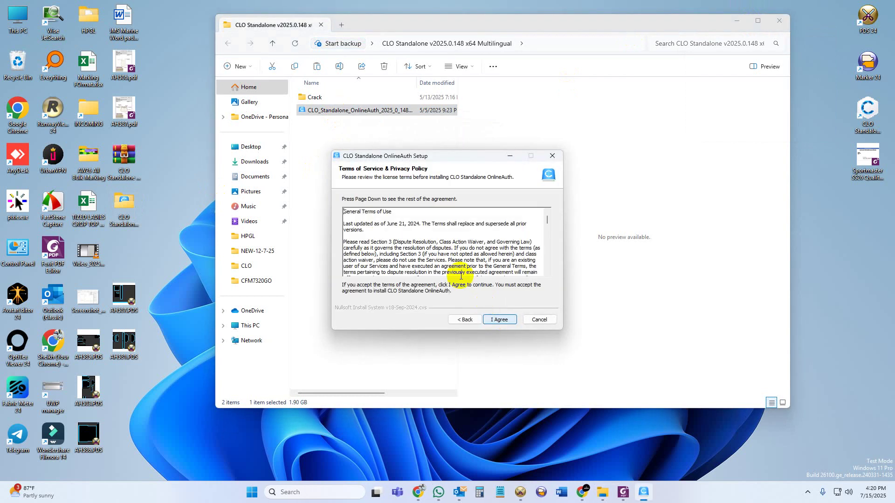
{"action": "left_click", "coordinate": [494, 320]}
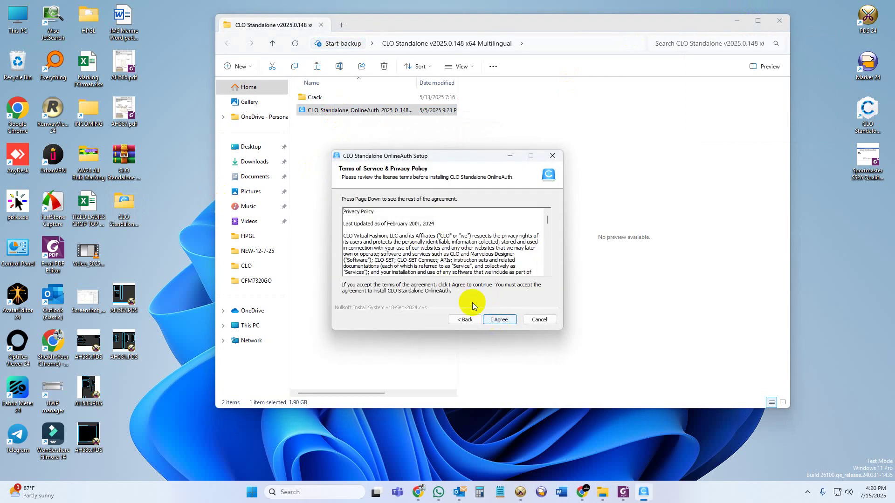
{"action": "left_click", "coordinate": [493, 321]}
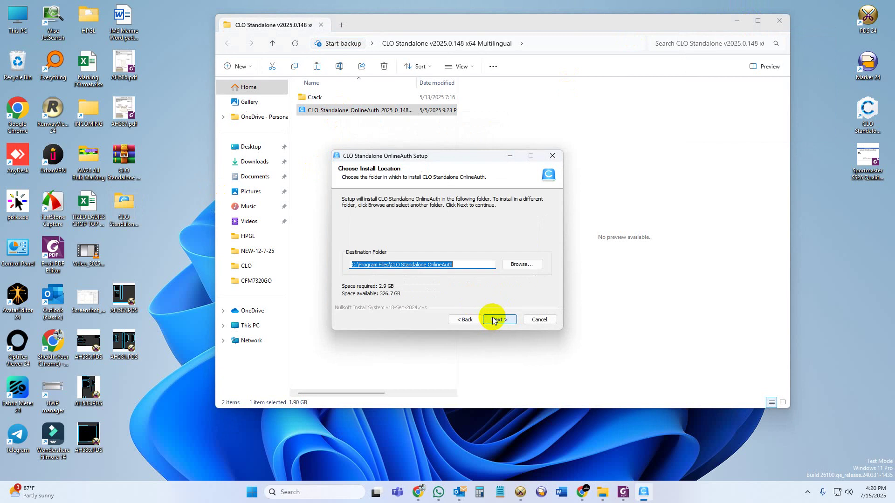
Step: Create a CLO25 folder inside the existing CLO Standalone OnlineAuth folder and choose it as the install destination
{"action": "left_click", "coordinate": [513, 265]}
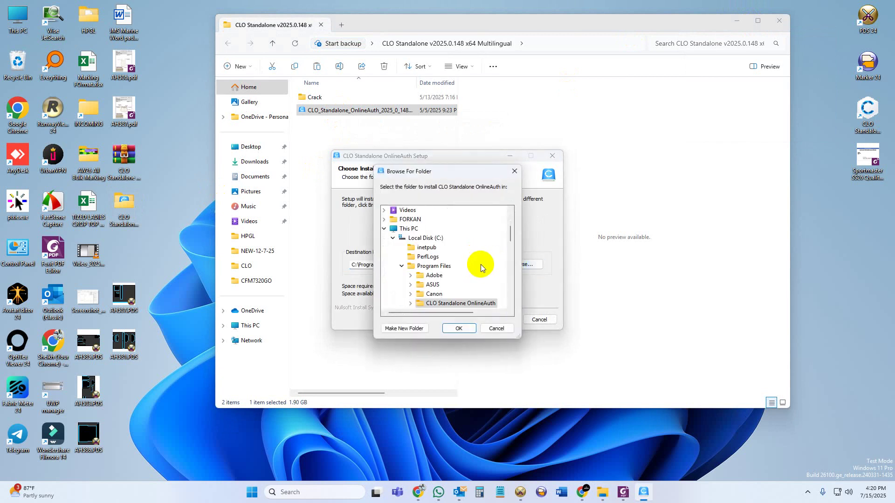
{"action": "scroll", "coordinate": [490, 262], "scroll_direction": "down", "scroll_amount": 1}
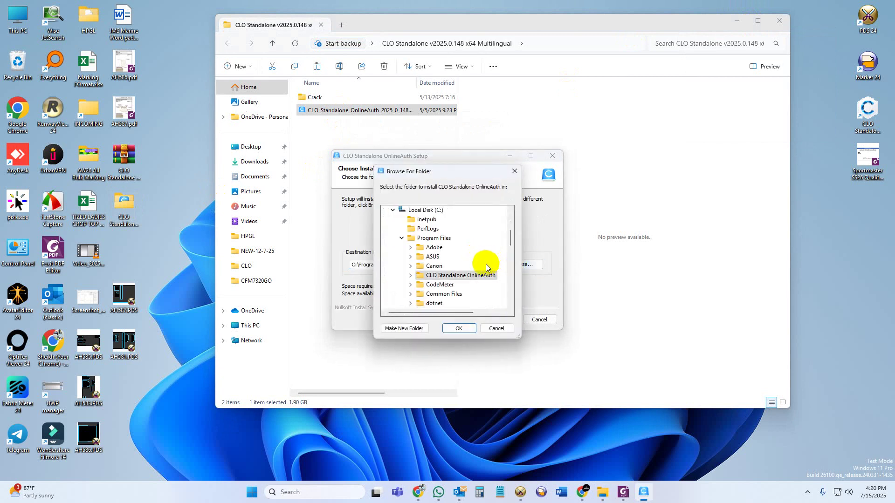
{"action": "left_click", "coordinate": [408, 328]}
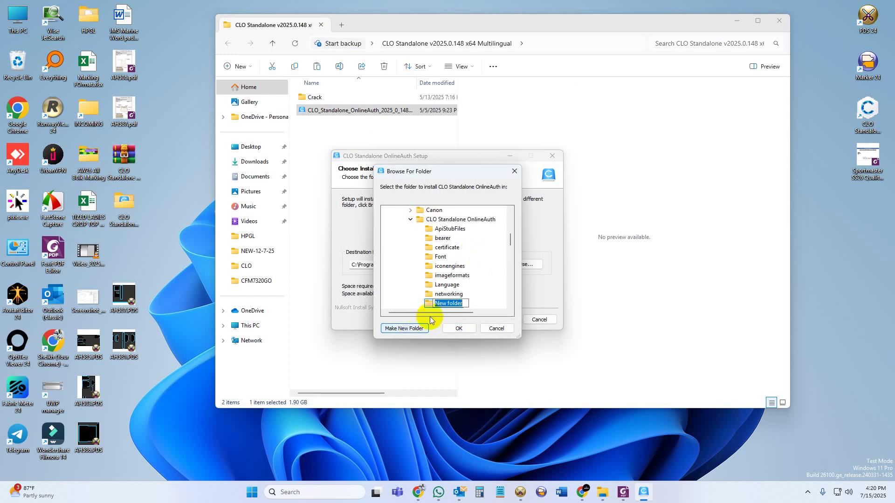
{"action": "type", "text": "cl"}
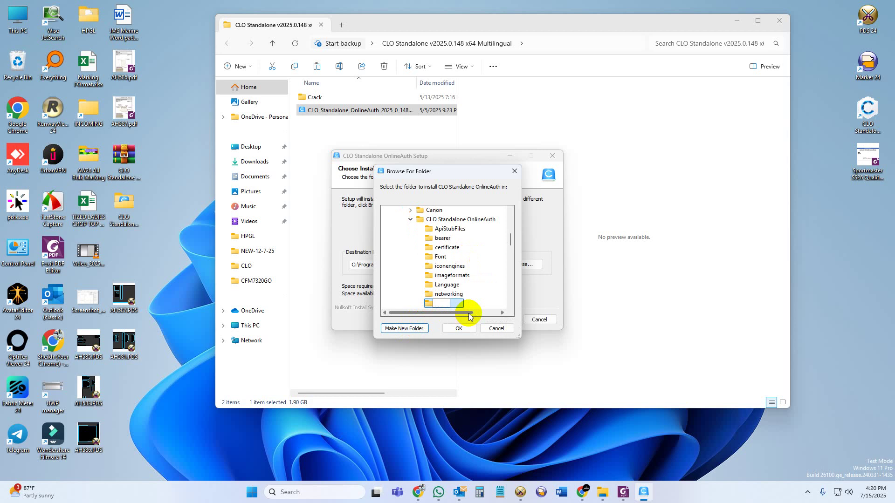
{"action": "type", "text": "CLO25"}
{"action": "left_click", "coordinate": [410, 329]}
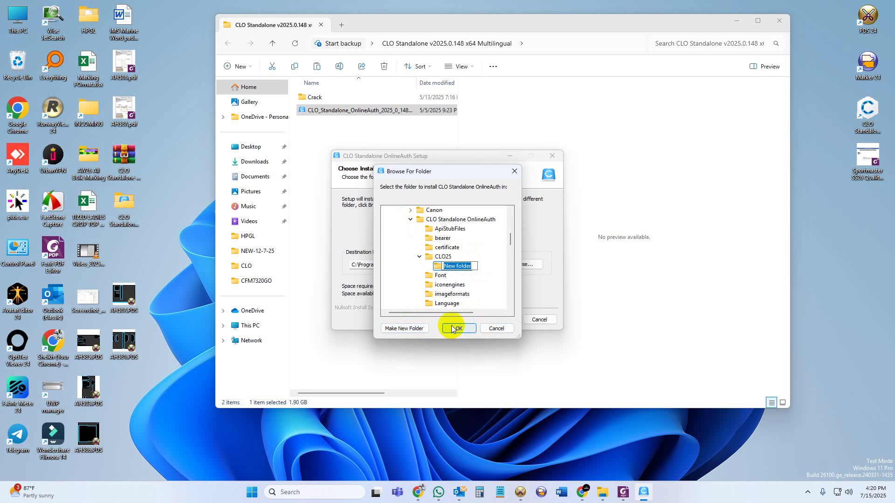
{"action": "key", "text": "Return"}
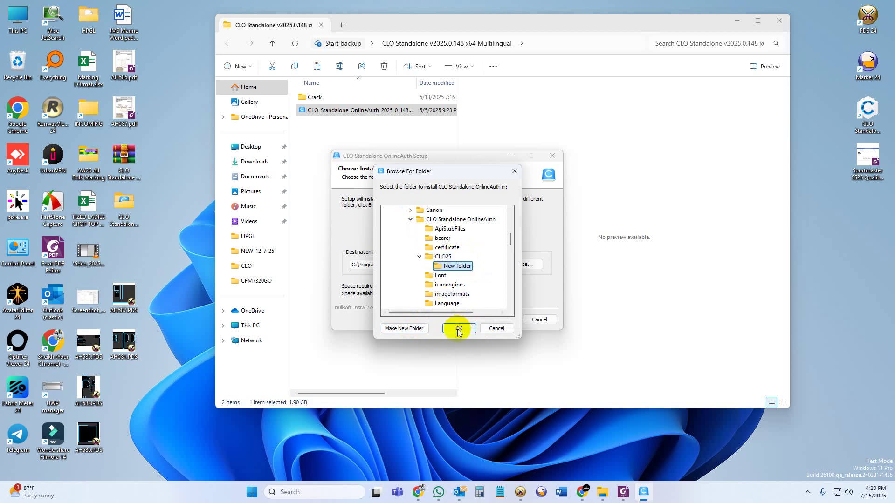
{"action": "left_click", "coordinate": [443, 256]}
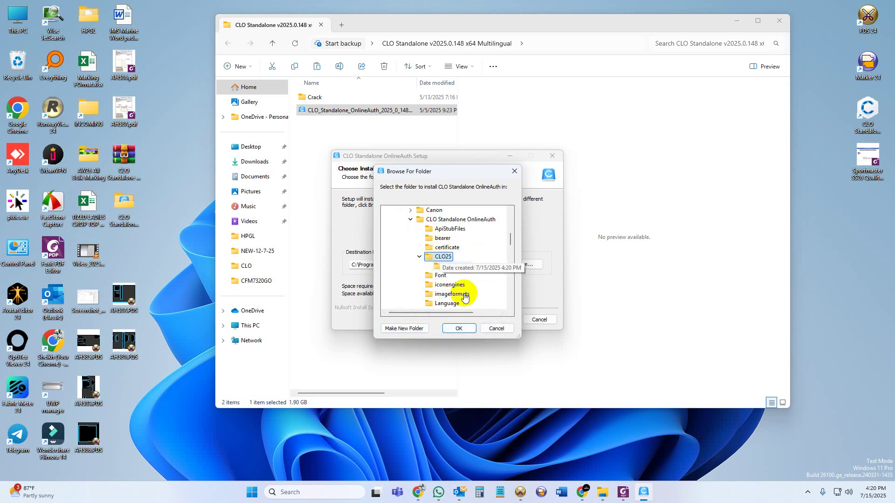
{"action": "left_click", "coordinate": [460, 329]}
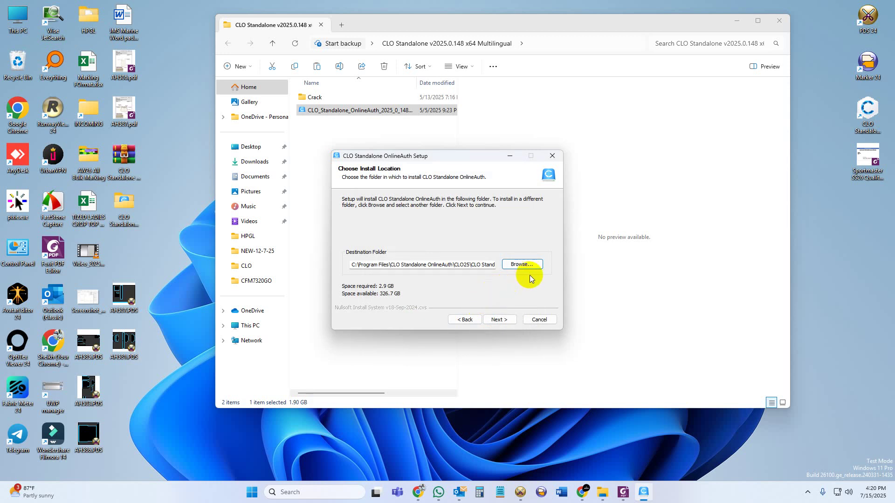
Step: Browse for a different install destination and select the Program Files folder on Local Disk (C:)
{"action": "left_click", "coordinate": [521, 264]}
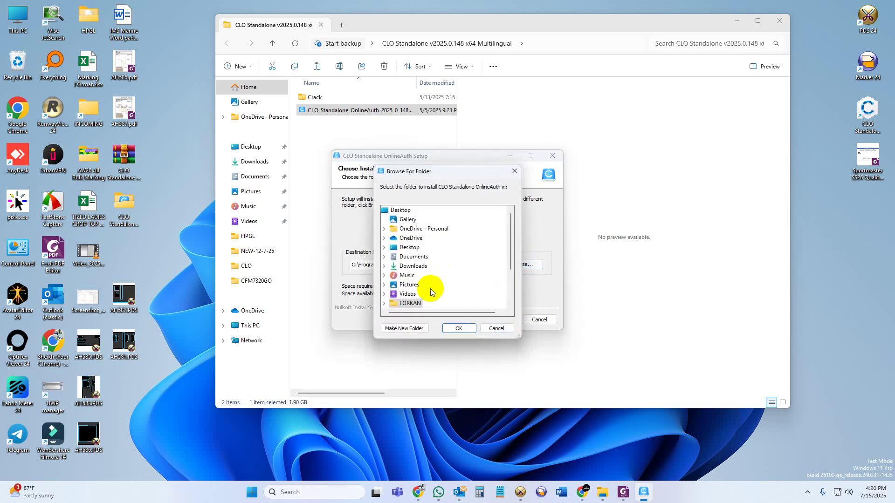
{"action": "scroll", "coordinate": [429, 289], "scroll_direction": "down", "scroll_amount": 3}
{"action": "scroll", "coordinate": [428, 294], "scroll_direction": "up", "scroll_amount": 1}
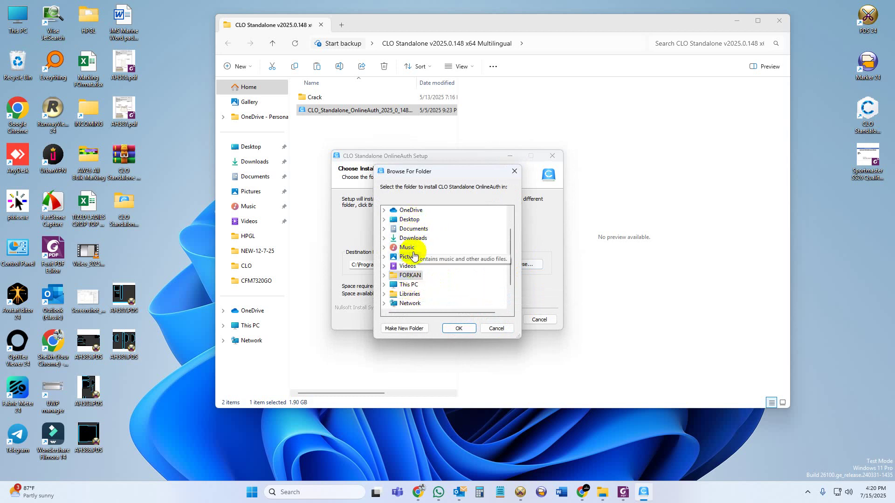
{"action": "scroll", "coordinate": [410, 252], "scroll_direction": "up", "scroll_amount": 1}
{"action": "scroll", "coordinate": [415, 252], "scroll_direction": "down", "scroll_amount": 2}
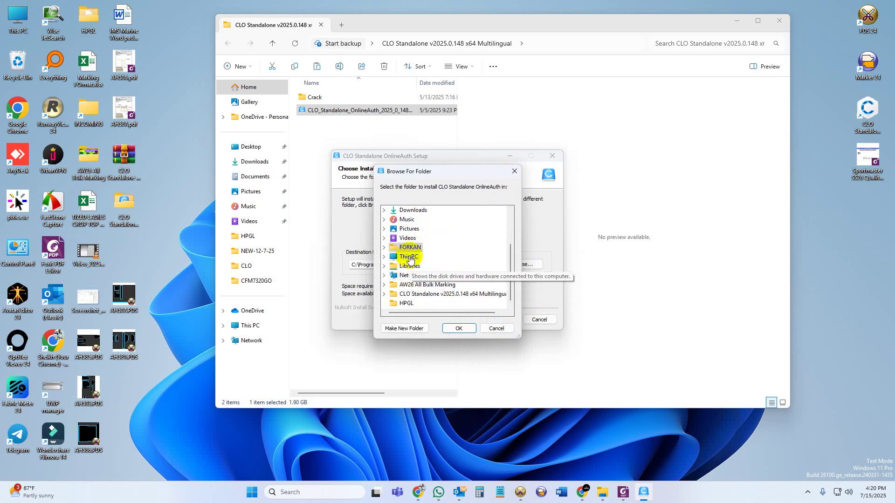
{"action": "double_click", "coordinate": [408, 256]}
{"action": "double_click", "coordinate": [422, 267]}
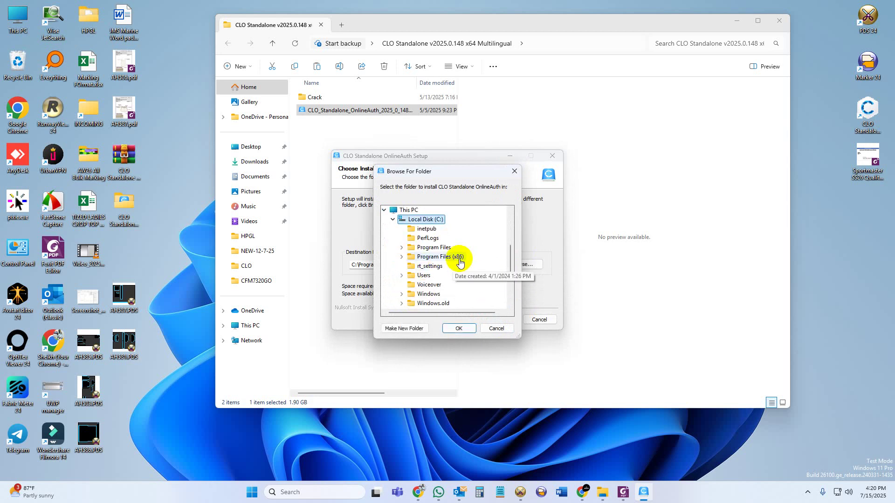
{"action": "double_click", "coordinate": [441, 251]}
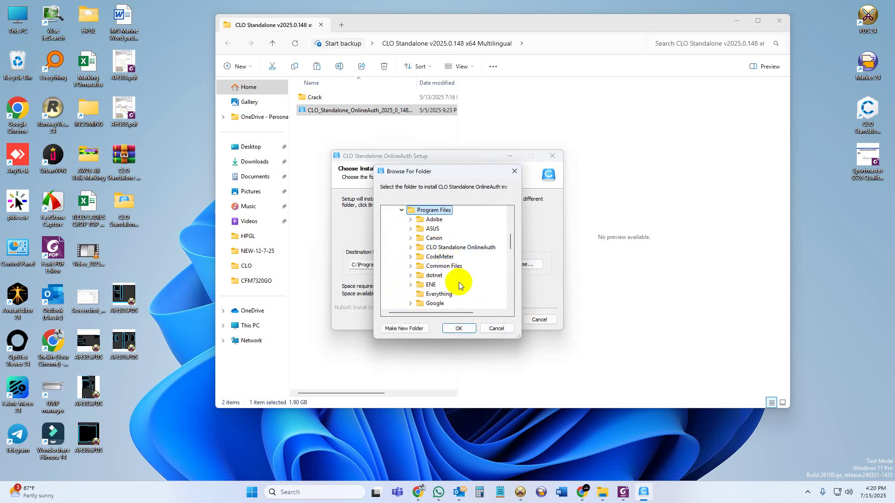
{"action": "scroll", "coordinate": [454, 266], "scroll_direction": "down", "scroll_amount": 1}
{"action": "scroll", "coordinate": [450, 260], "scroll_direction": "down", "scroll_amount": 2}
{"action": "scroll", "coordinate": [450, 257], "scroll_direction": "up", "scroll_amount": 5}
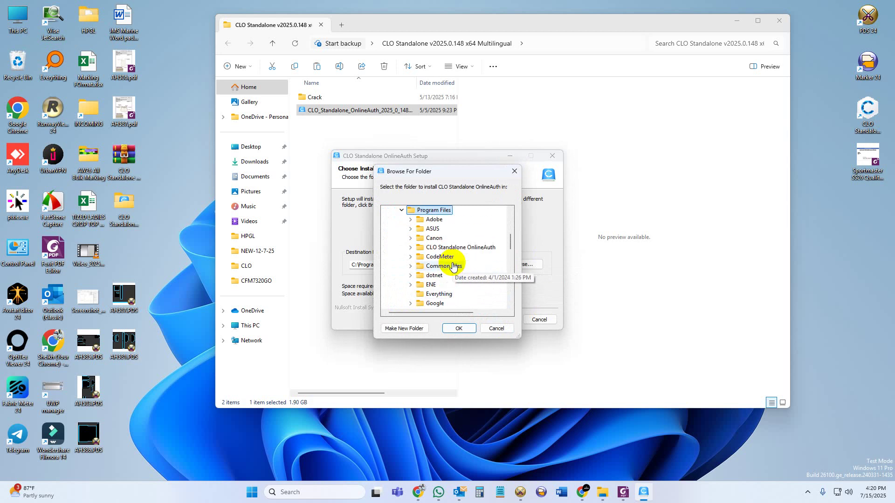
Step: Create a CLO25 folder directly in Program Files as the install destination and start the installation
{"action": "left_click", "coordinate": [415, 329]}
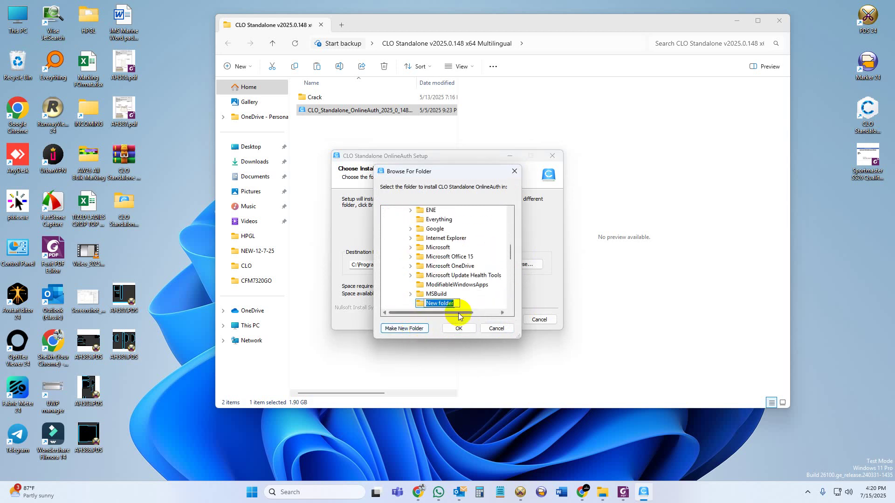
{"action": "type", "text": "CLO25"}
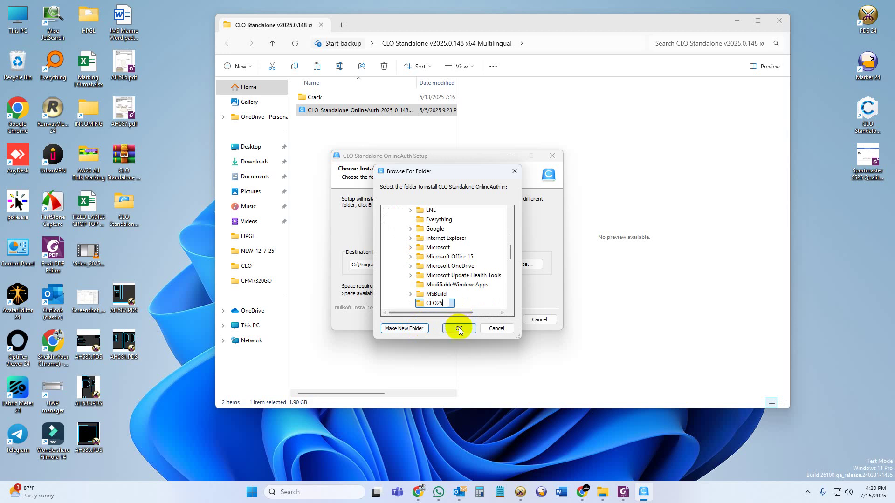
{"action": "left_click", "coordinate": [459, 329]}
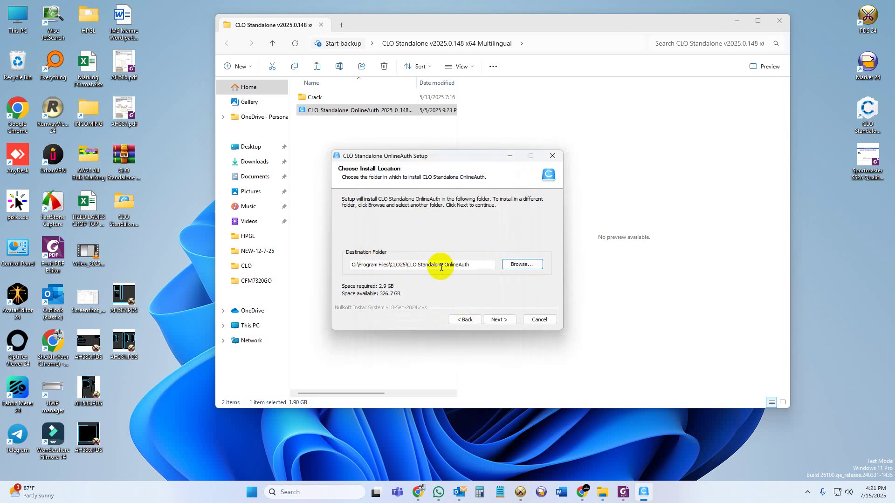
{"action": "left_click", "coordinate": [494, 318]}
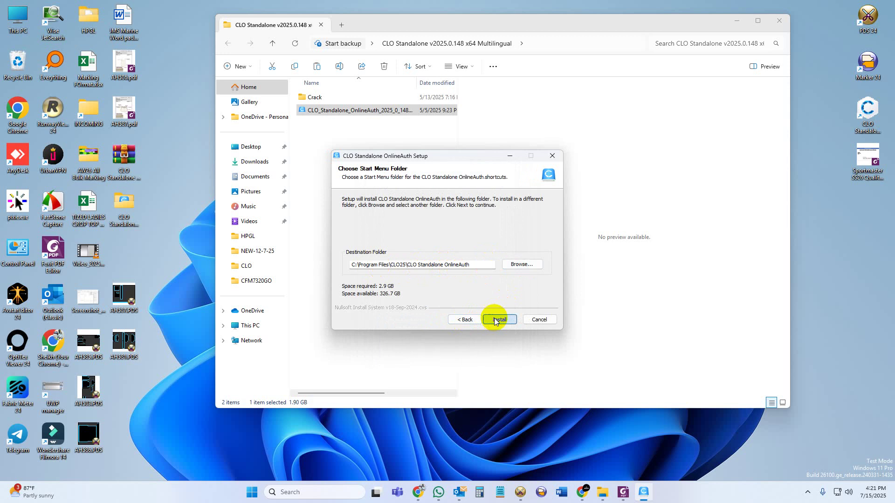
{"action": "left_click", "coordinate": [499, 320]}
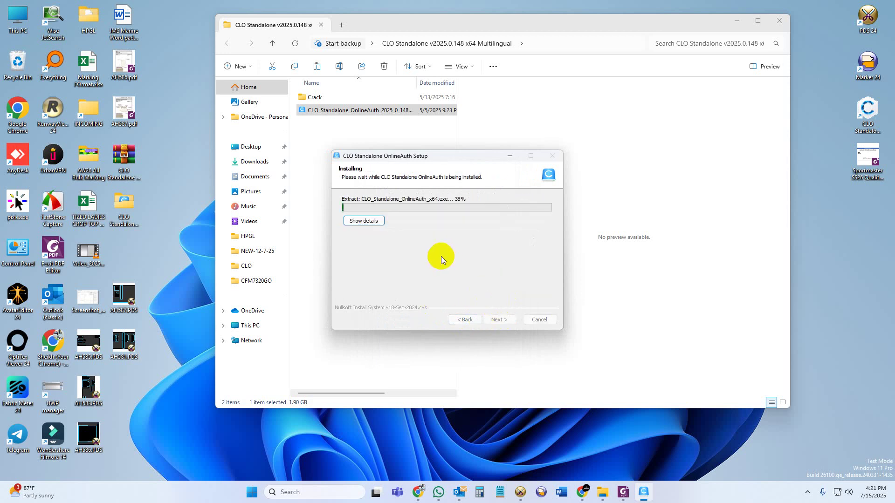
Step: Switch to Notepad, close the open text files to get a blank document, and move its window clear of the installer progress
{"action": "left_click", "coordinate": [501, 492]}
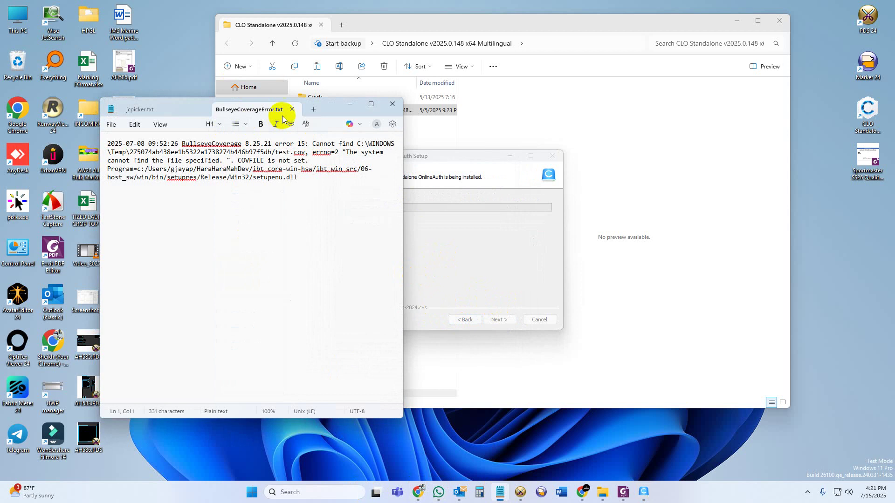
{"action": "left_click", "coordinate": [294, 110]}
{"action": "left_click", "coordinate": [275, 282]}
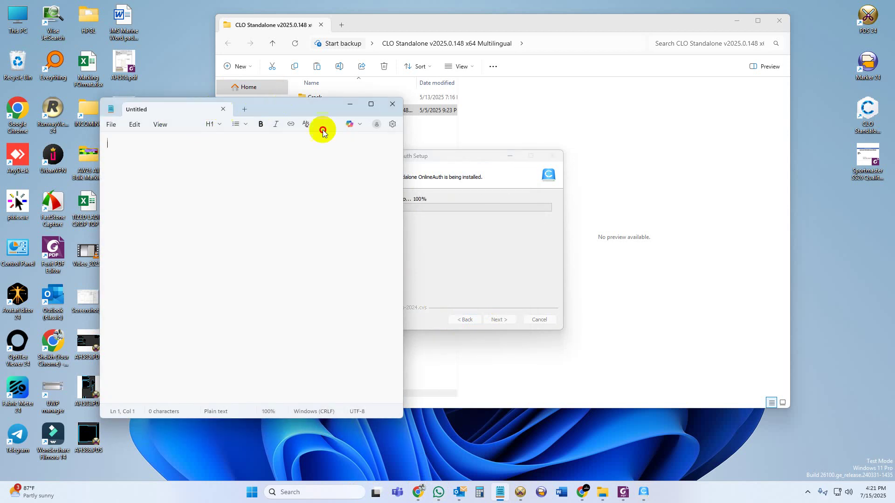
{"action": "left_click_drag", "start_coordinate": [274, 104], "coordinate": [690, 110]}
{"action": "left_click", "coordinate": [582, 181]}
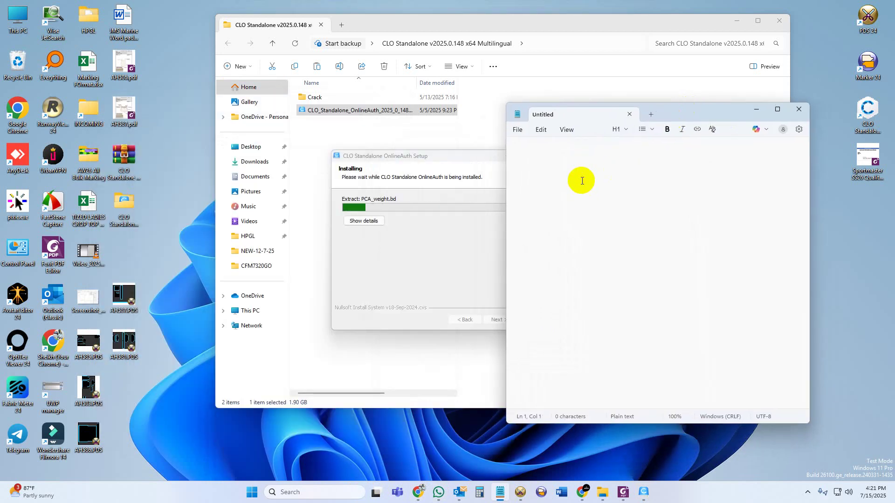
Step: Write the note "I CREATE FOLDER BECAUSE, I ALREADY HAVE CLO24" in the blank text document
{"action": "type", "text": "I CR"}
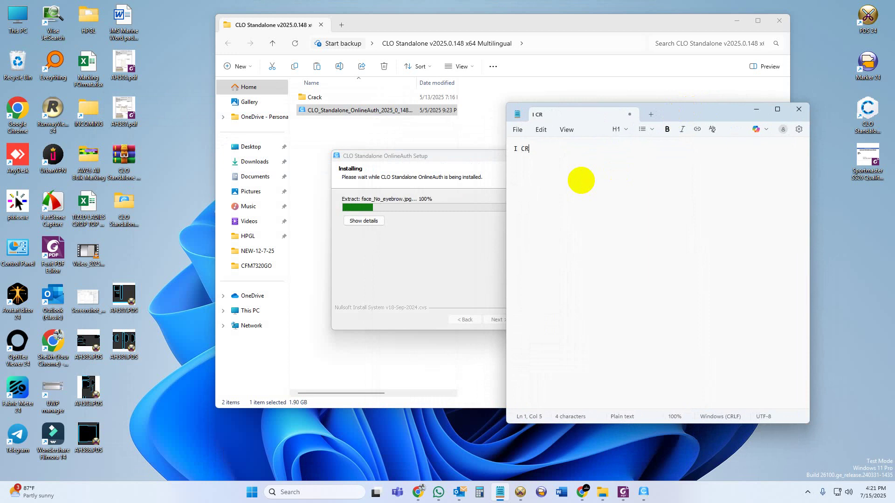
{"action": "type", "text": "EATE F"}
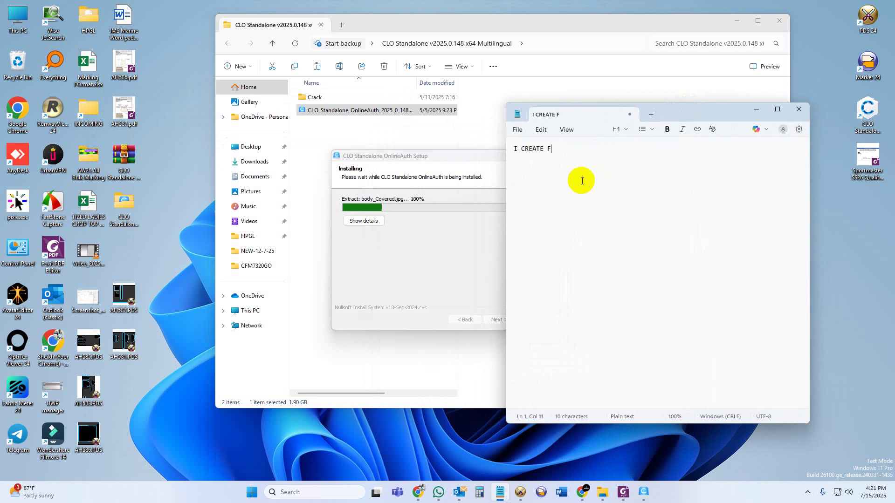
{"action": "type", "text": "OLDER "}
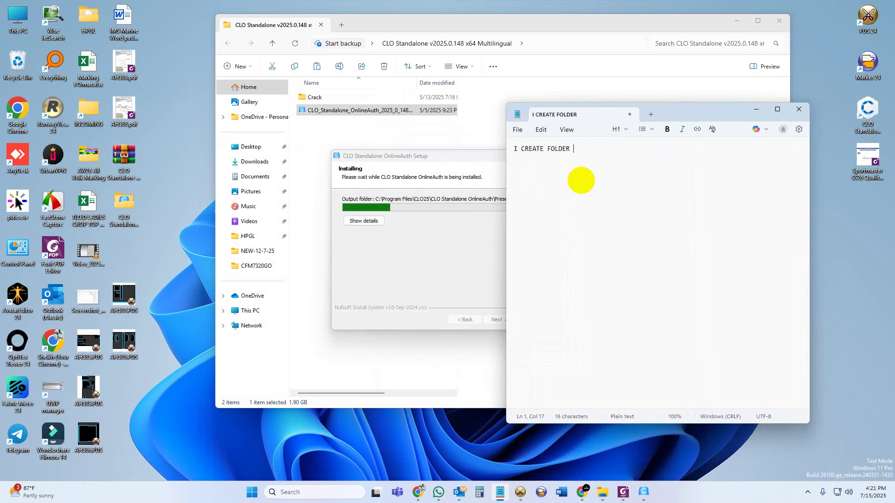
{"action": "type", "text": "BECAUSE"}
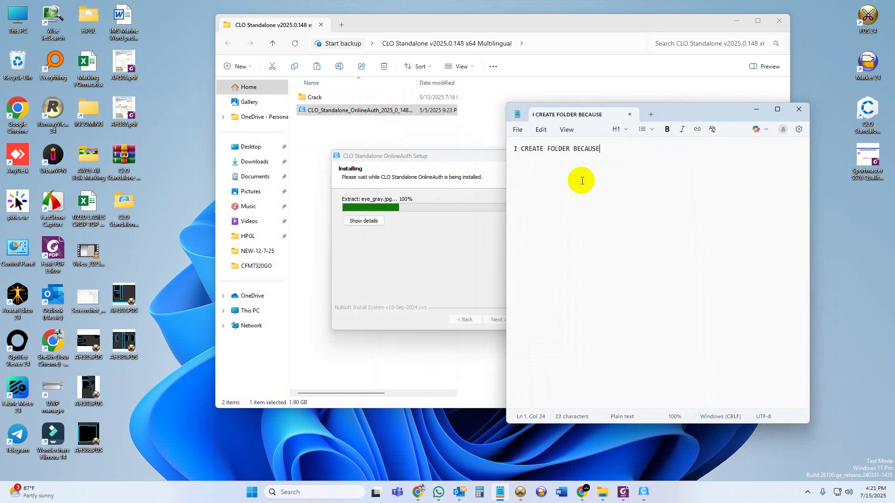
{"action": "type", "text": "."}
{"action": "key", "text": "BackSpace"}
{"action": "key", "text": "BackSpace"}
{"action": "type", "text": ", I"}
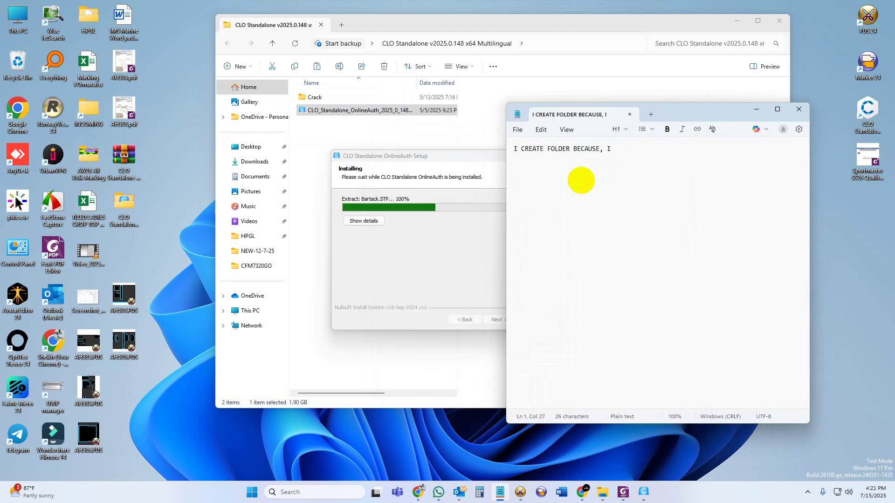
{"action": "type", "text": " ALREA"}
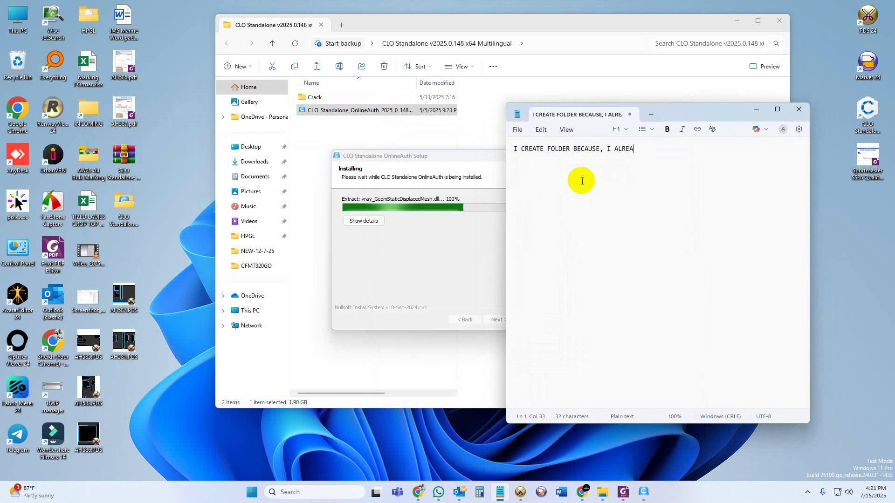
{"action": "type", "text": "DY HA"}
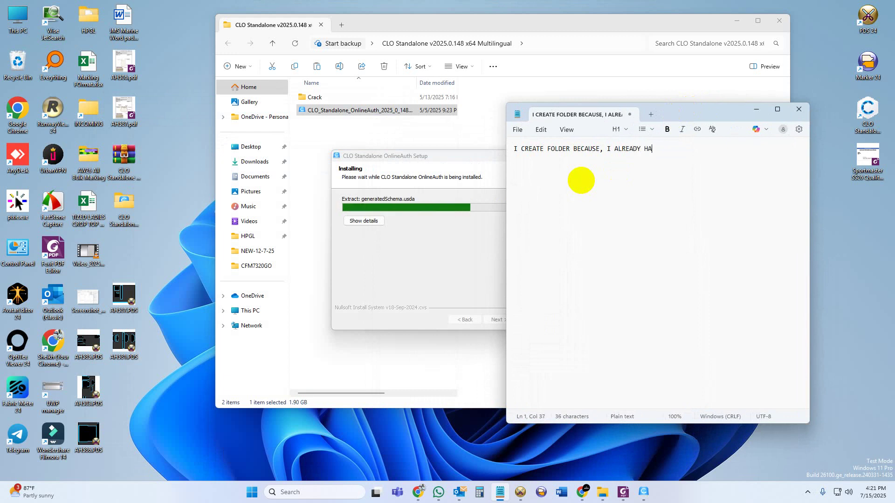
{"action": "type", "text": "VE CLO24"}
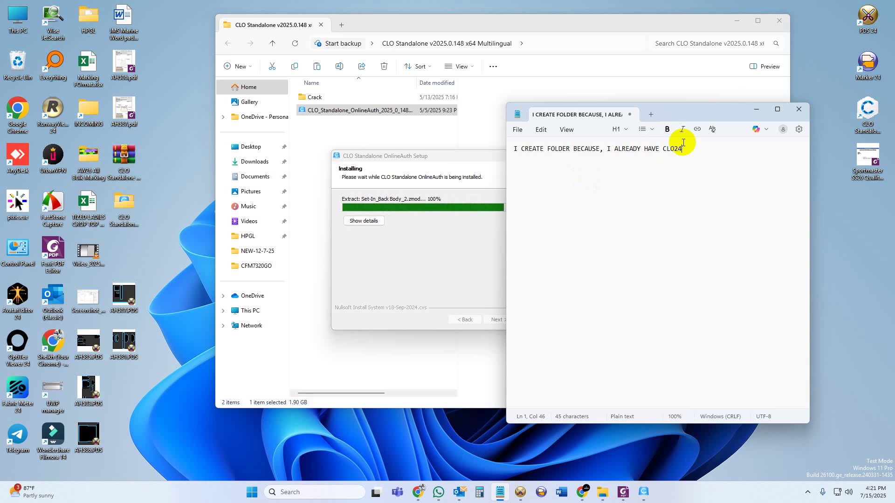
Step: Minimize the note and finish the CLO Standalone OnlineAuth setup with Show ChangeLog turned off
{"action": "left_click", "coordinate": [756, 109]}
{"action": "left_click", "coordinate": [854, 128]}
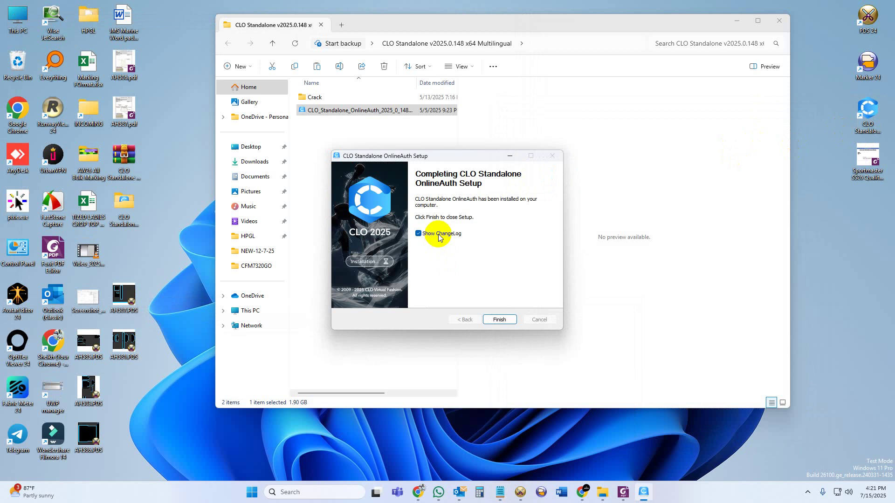
{"action": "left_click", "coordinate": [441, 233]}
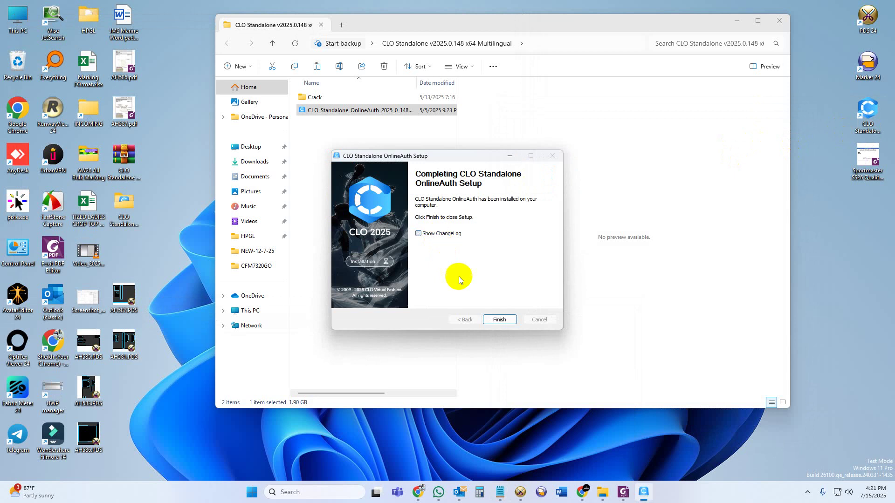
{"action": "left_click", "coordinate": [497, 319]}
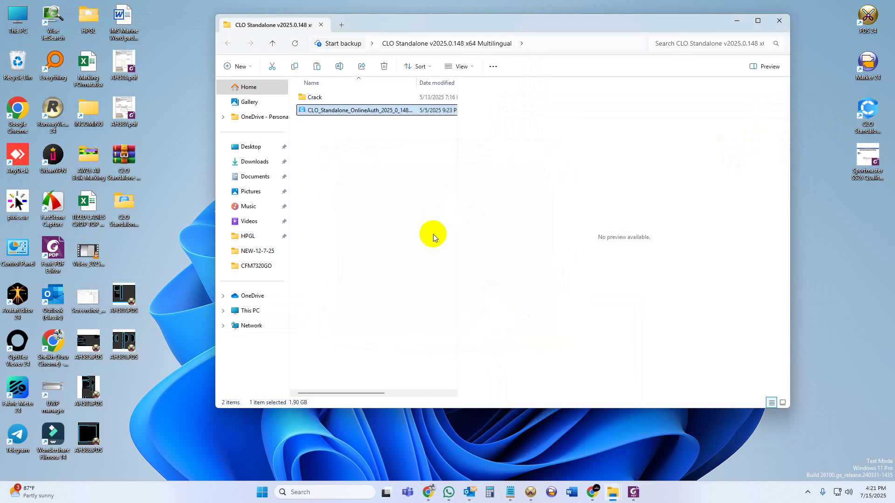
{"action": "left_click_drag", "start_coordinate": [392, 24], "coordinate": [455, 50]}
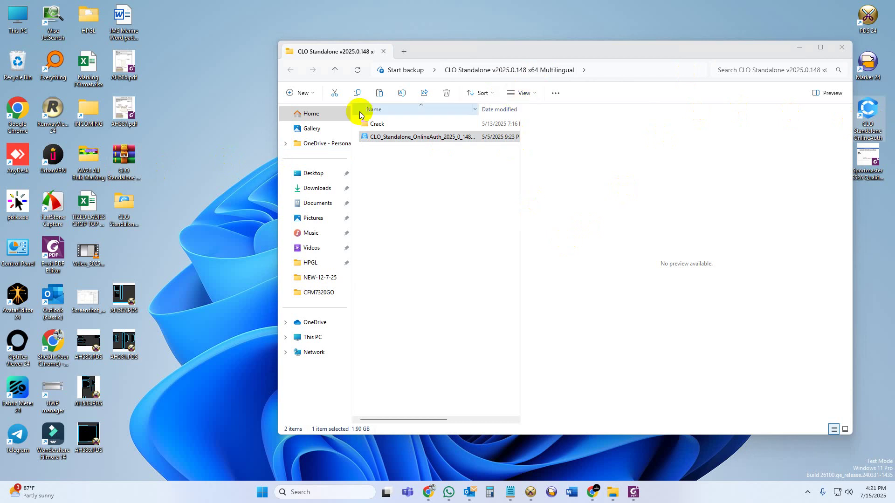
{"action": "right_click", "coordinate": [202, 116]}
{"action": "left_click", "coordinate": [228, 181]}
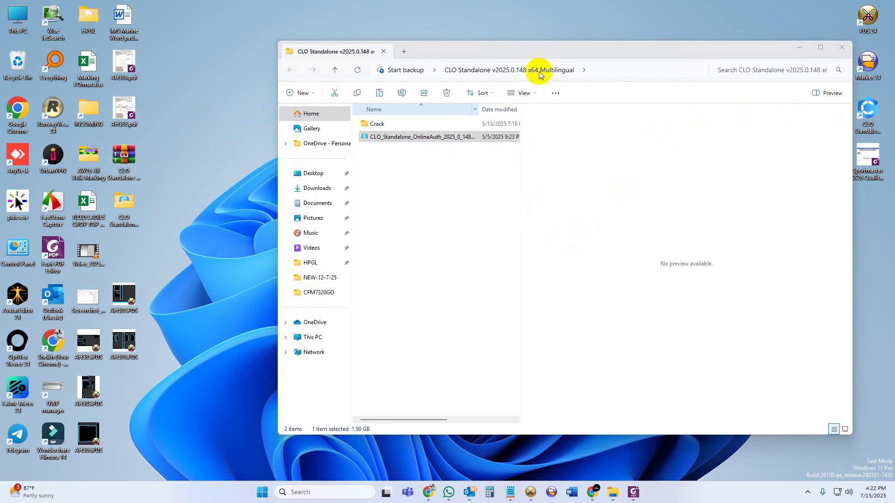
{"action": "left_click_drag", "start_coordinate": [540, 44], "coordinate": [471, 63]}
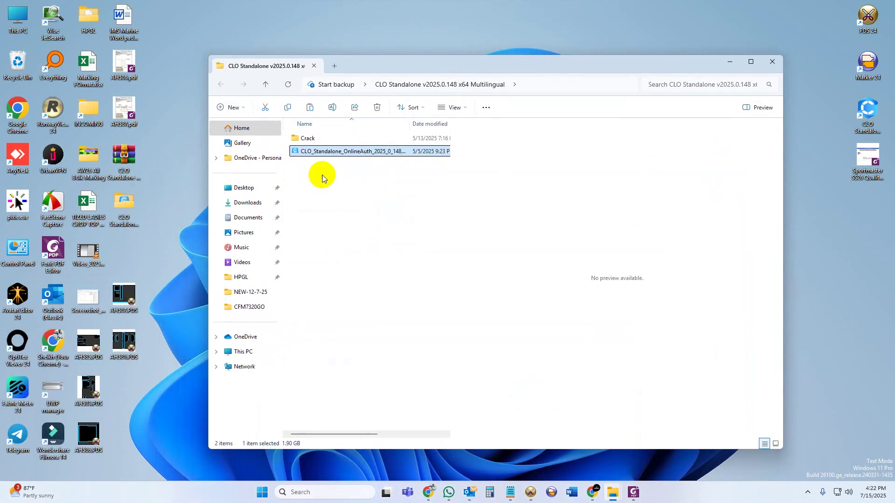
Step: Copy CLOSOA_2025.0.148_iND.exe from the Crack folder and minimize the folder window
{"action": "double_click", "coordinate": [323, 141]}
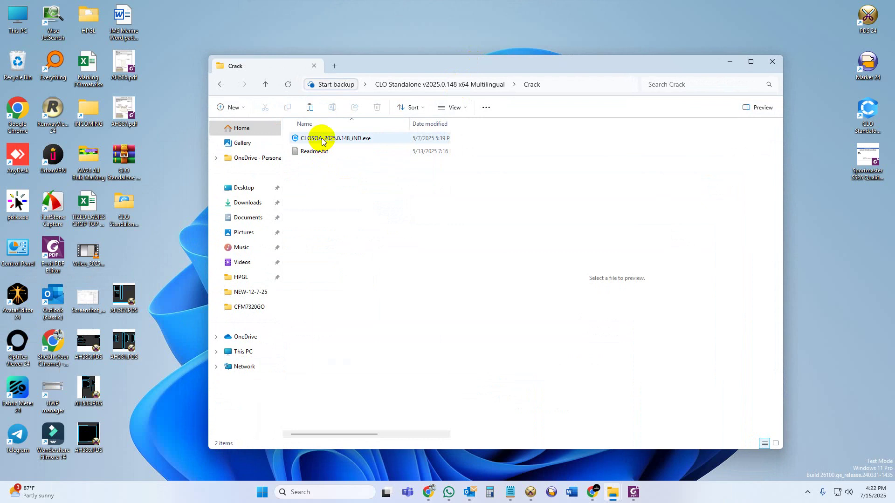
{"action": "left_click", "coordinate": [323, 140]}
{"action": "right_click", "coordinate": [322, 139]}
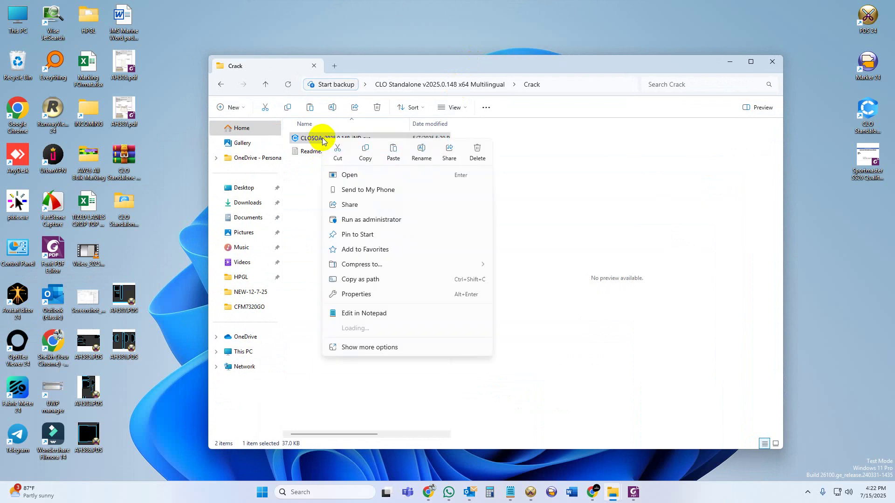
{"action": "left_click", "coordinate": [366, 153]}
{"action": "left_click", "coordinate": [727, 64]}
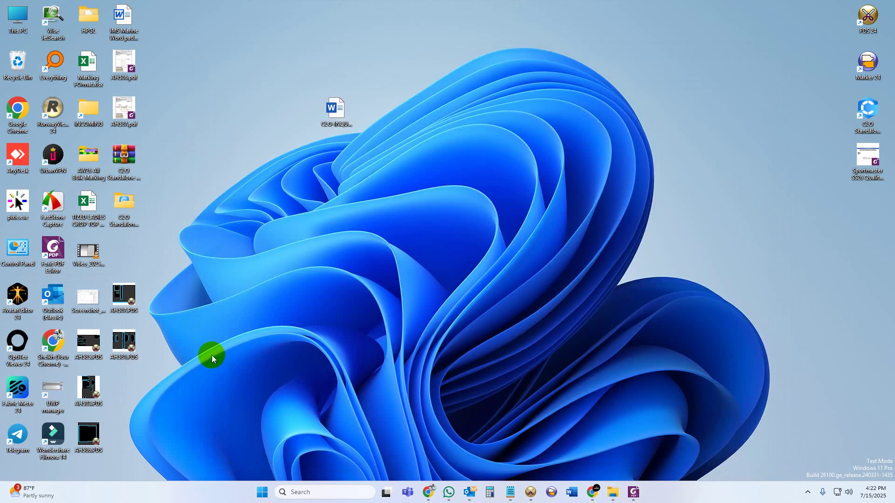
Step: Open the file location of the CLO Standalone desktop shortcut in a maximized window
{"action": "right_click", "coordinate": [868, 109]}
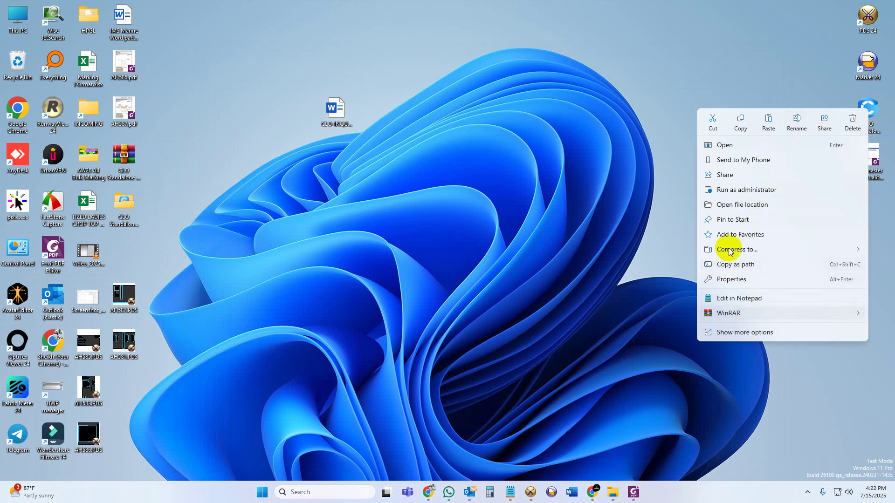
{"action": "left_click", "coordinate": [734, 209]}
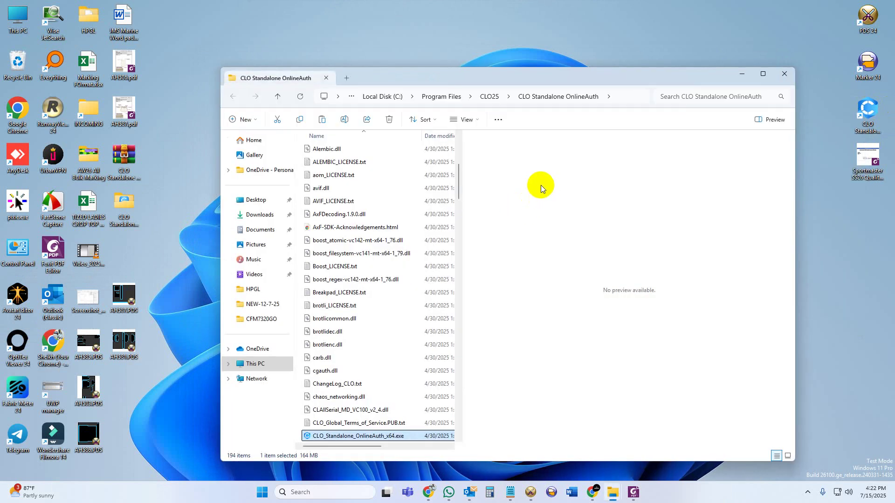
{"action": "left_click", "coordinate": [764, 75]}
{"action": "scroll", "coordinate": [443, 285], "scroll_direction": "up", "scroll_amount": 2}
{"action": "scroll", "coordinate": [452, 278], "scroll_direction": "down", "scroll_amount": 3}
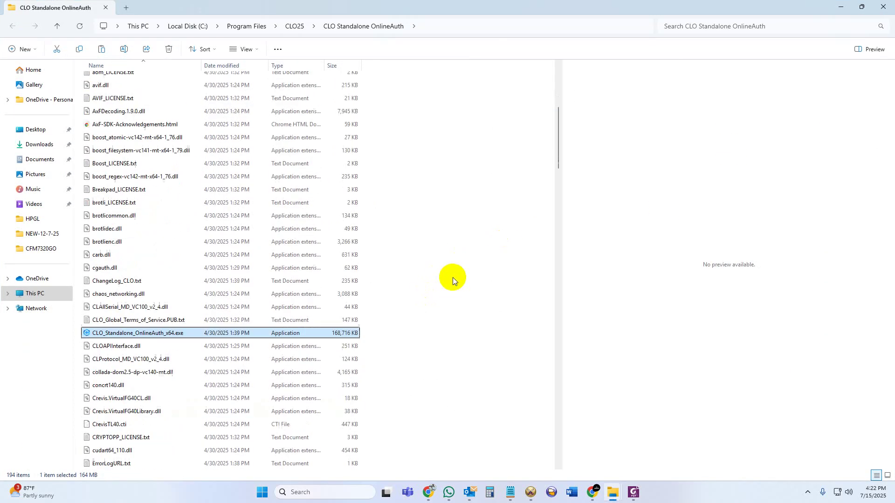
Step: Paste the copied CLOSOA_2025.0.148_iND.exe into the CLO Standalone OnlineAuth install folder and close the folder window
{"action": "right_click", "coordinate": [460, 227]}
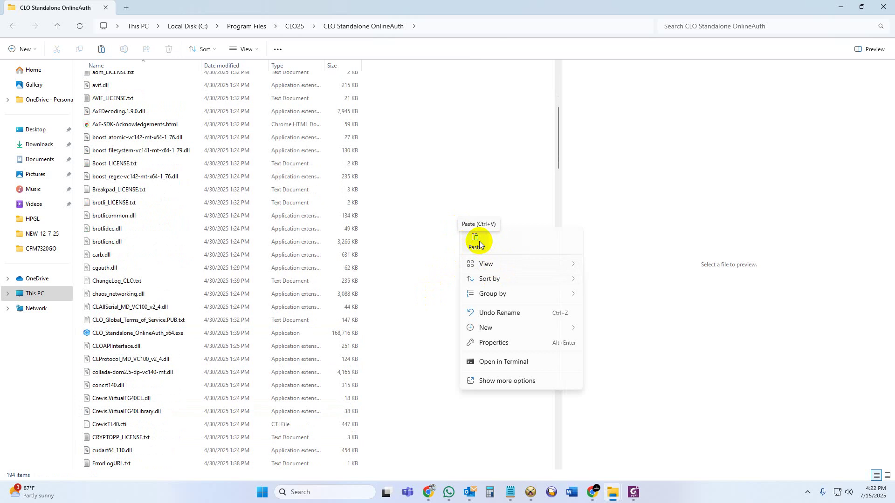
{"action": "left_click", "coordinate": [479, 242]}
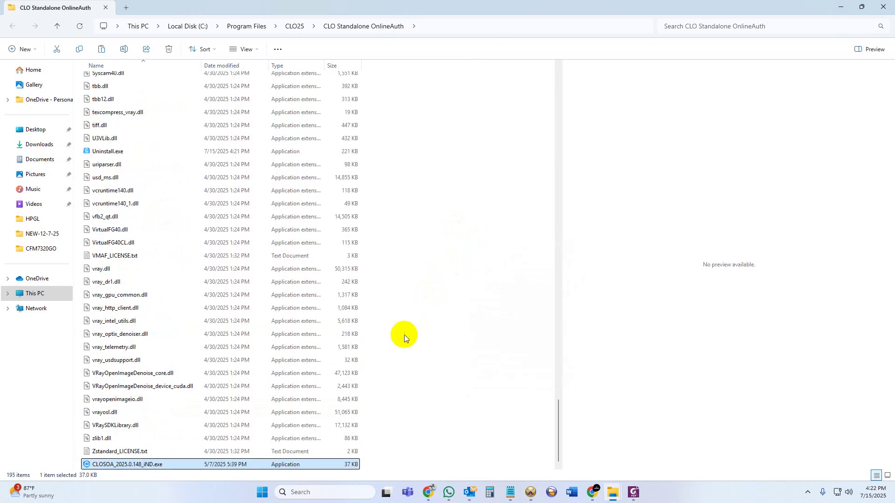
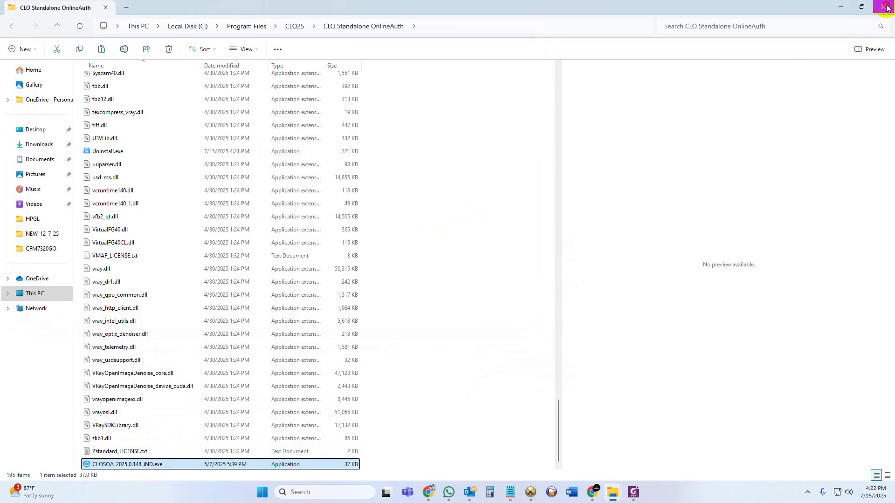
{"action": "left_click", "coordinate": [887, 8]}
{"action": "right_click", "coordinate": [618, 178]}
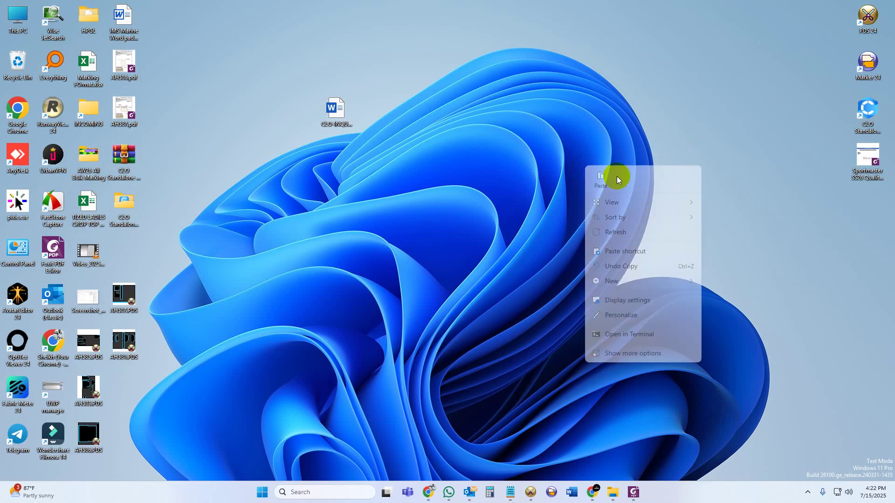
{"action": "left_click", "coordinate": [603, 233]}
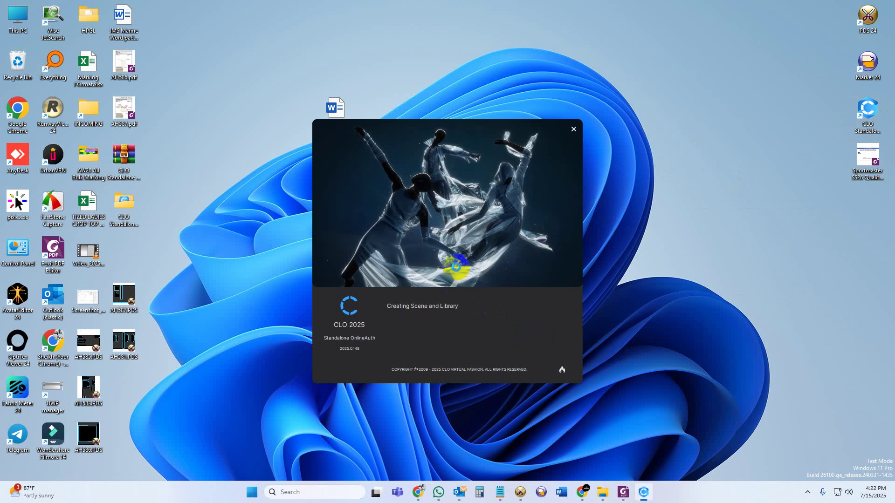
Step: Set the units to cm in CLO's startup User Settings and accept the settings
{"action": "left_click", "coordinate": [507, 206]}
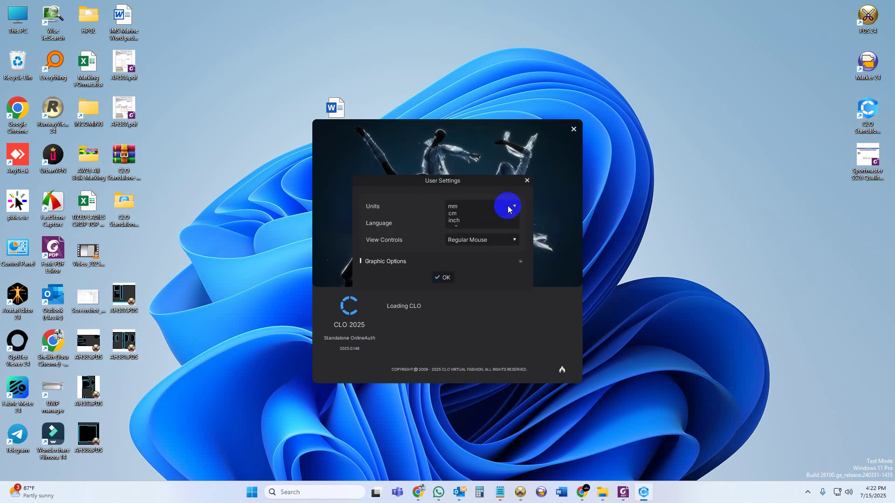
{"action": "left_click", "coordinate": [460, 224]}
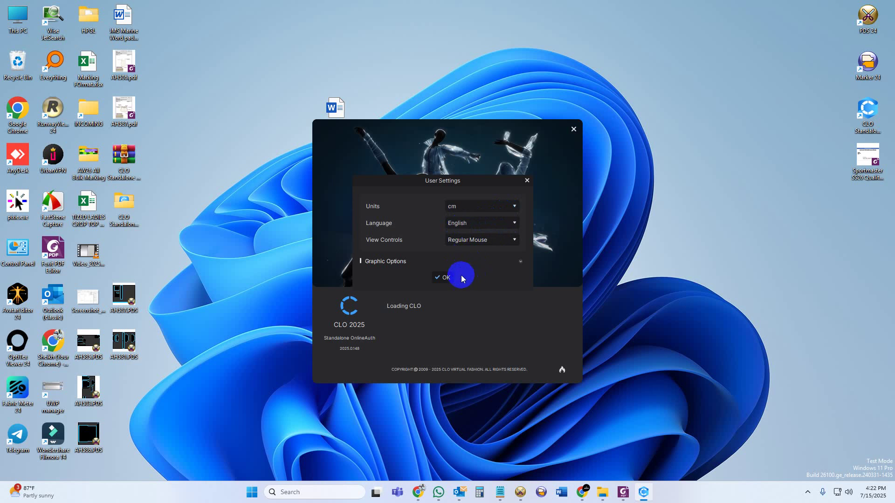
{"action": "left_click", "coordinate": [441, 277]}
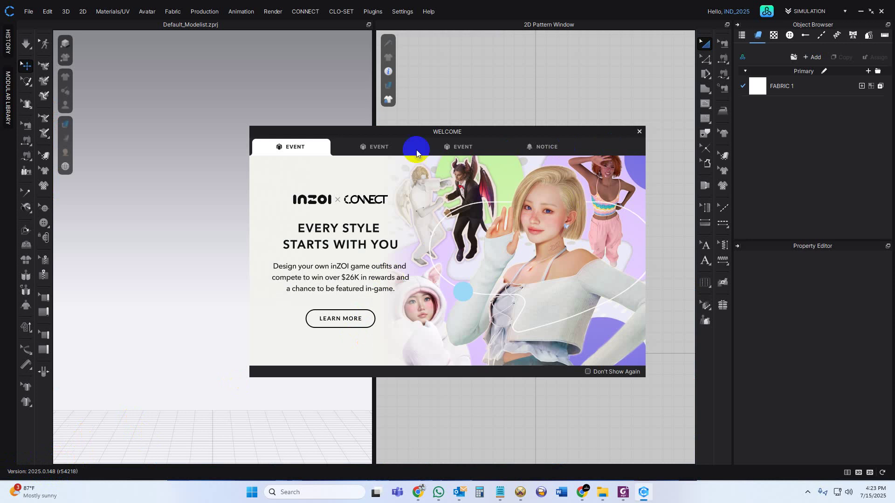
Step: Look through the event and notice pages of the Welcome window and close it
{"action": "left_click", "coordinate": [414, 148]}
{"action": "left_click", "coordinate": [471, 147]}
{"action": "left_click", "coordinate": [513, 148]}
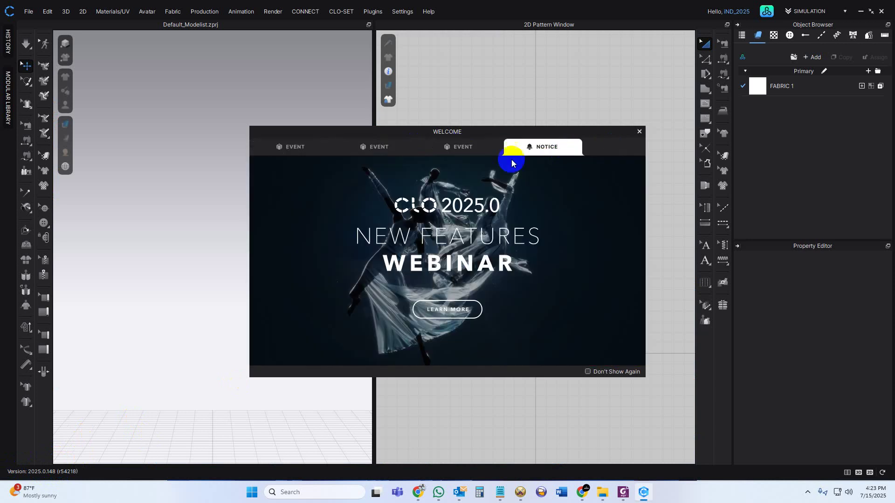
{"action": "left_click", "coordinate": [334, 149]}
{"action": "left_click", "coordinate": [639, 131]}
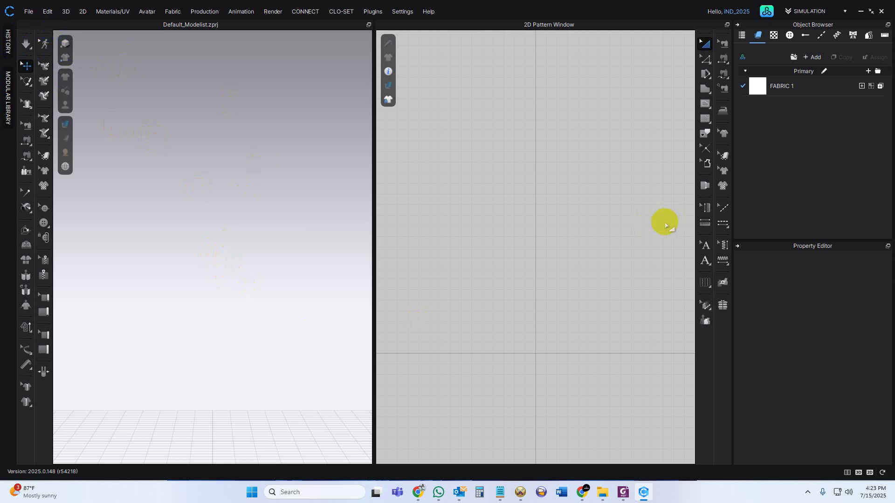
Step: Exit CLO and show the hidden system tray icons
{"action": "left_click", "coordinate": [882, 11]}
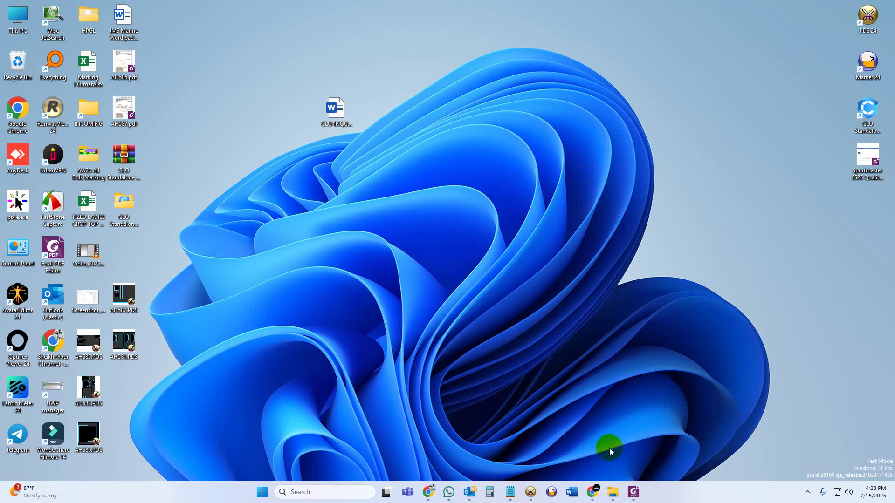
{"action": "left_click", "coordinate": [807, 492]}
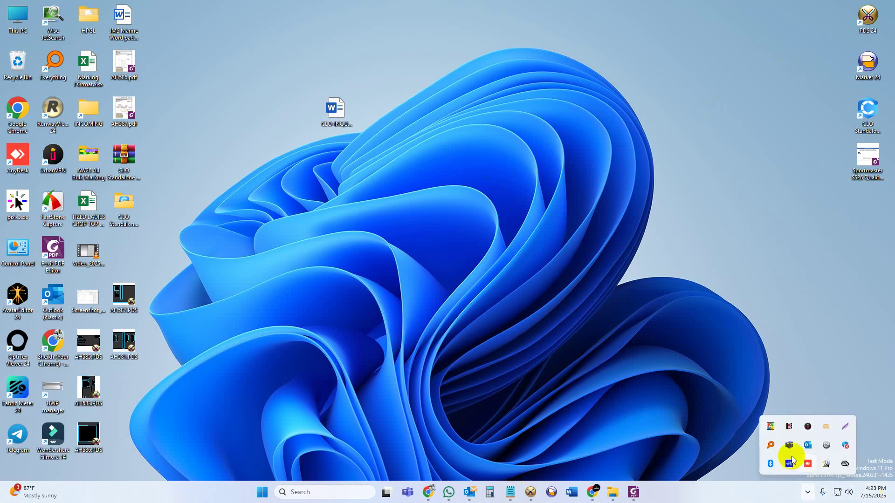